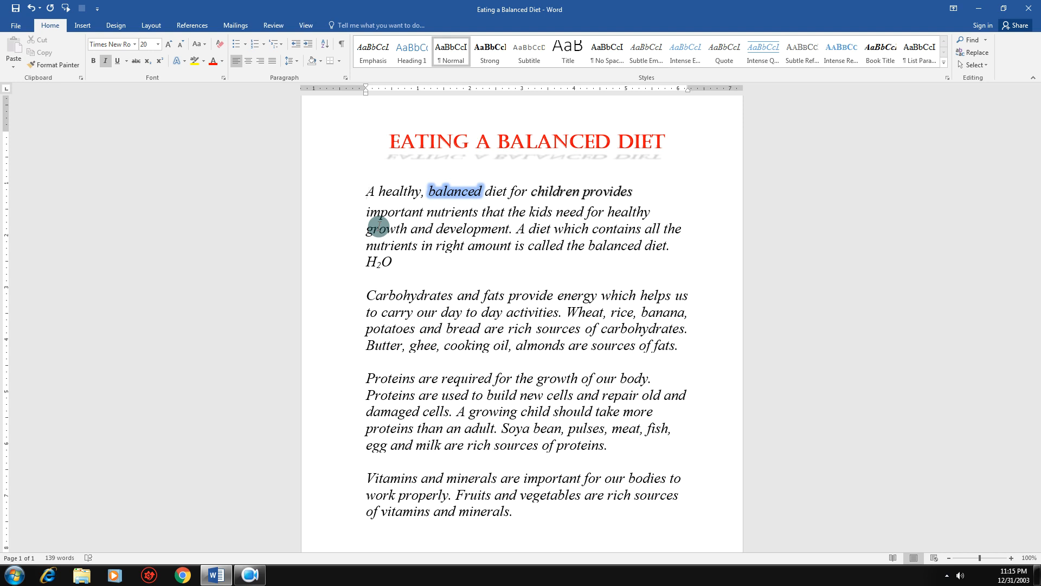
left_click_drag(367, 191, 402, 264)
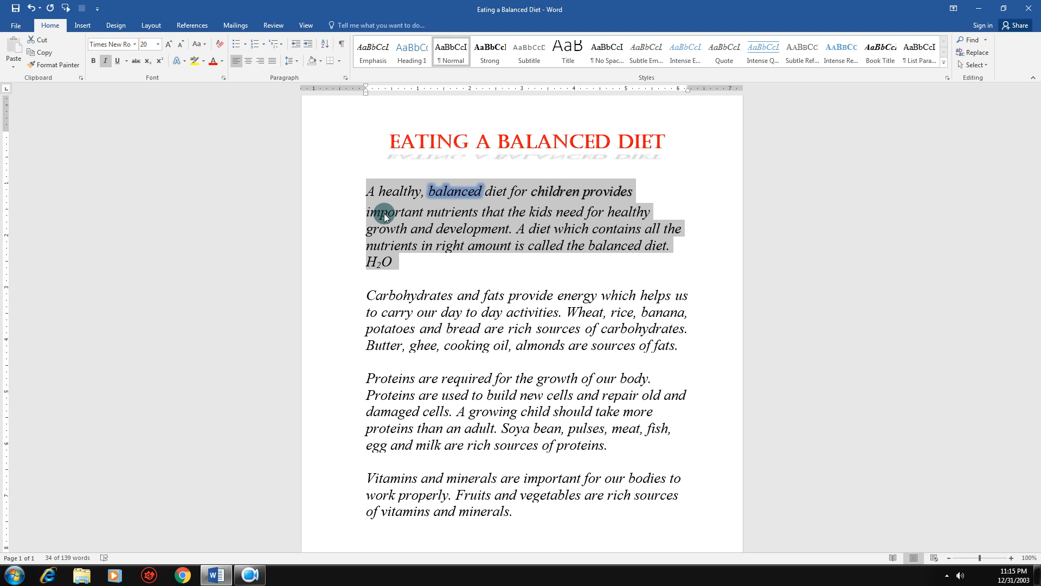
left_click(476, 194)
left_click_drag(367, 189, 661, 196)
left_click(379, 185)
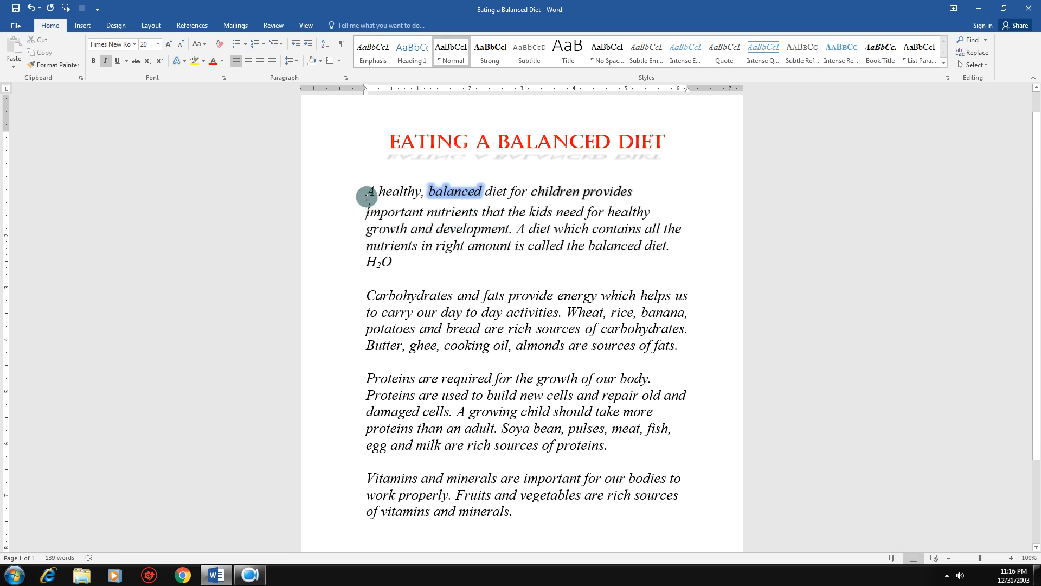
double_click(365, 192)
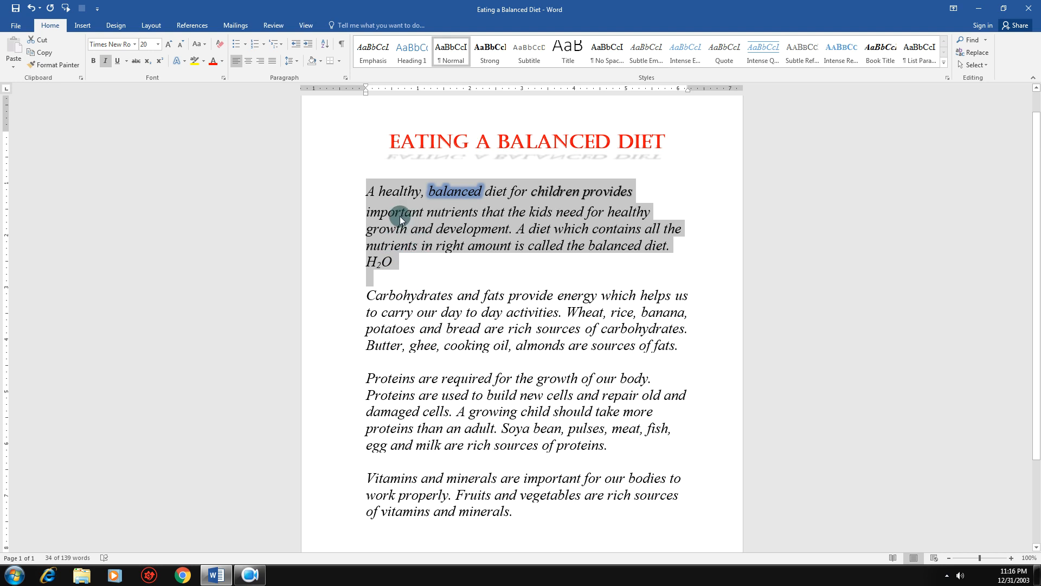
left_click(430, 280)
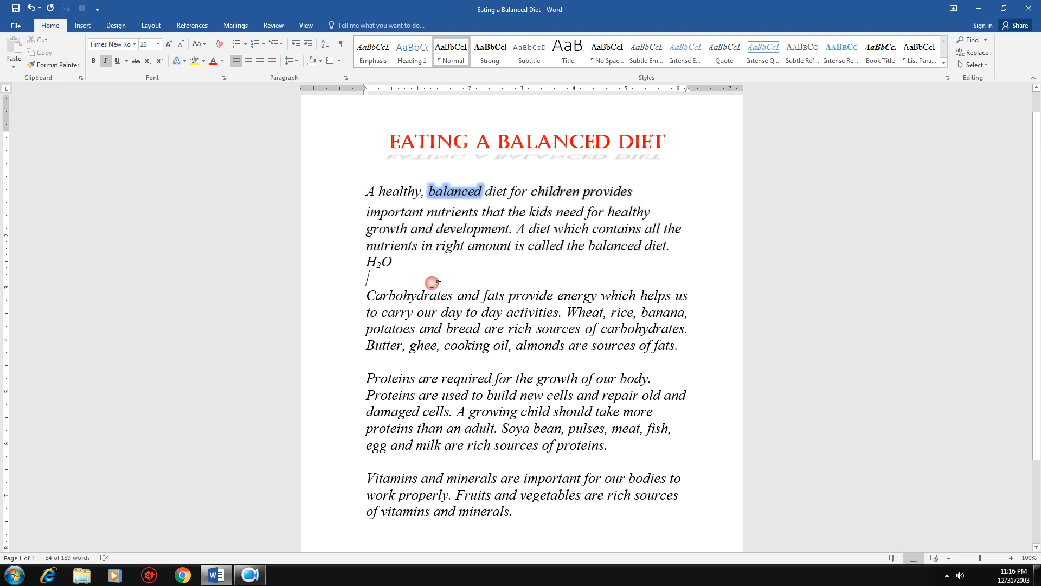
- Set the left indent of the first body paragraph, beginning "A healthy, balanced diet", to 1"
mouse_move(367, 190)
left_mouse_down()
mouse_move(409, 228)
mouse_move(401, 261)
left_mouse_up()
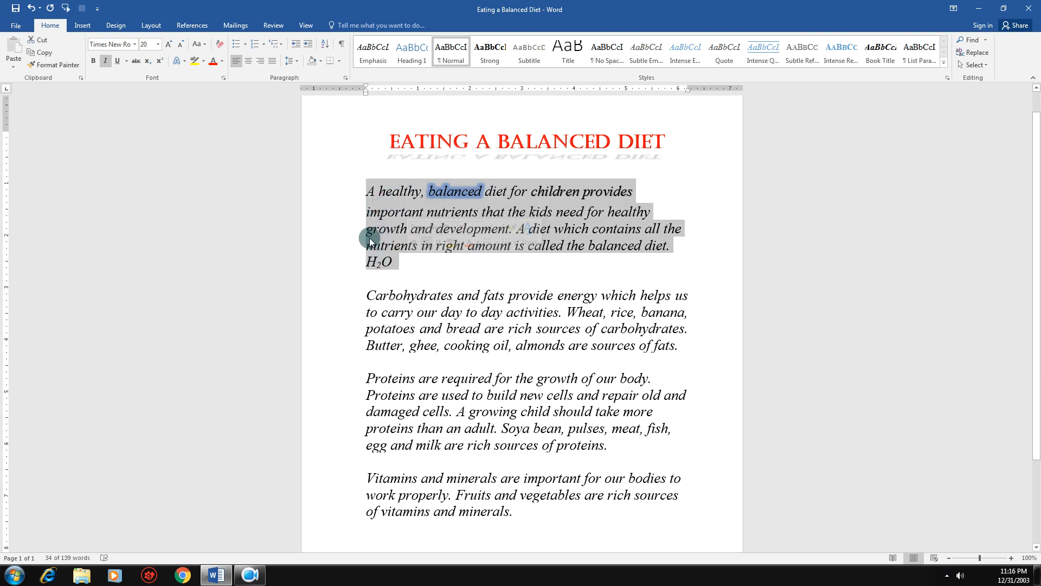
left_click(155, 28)
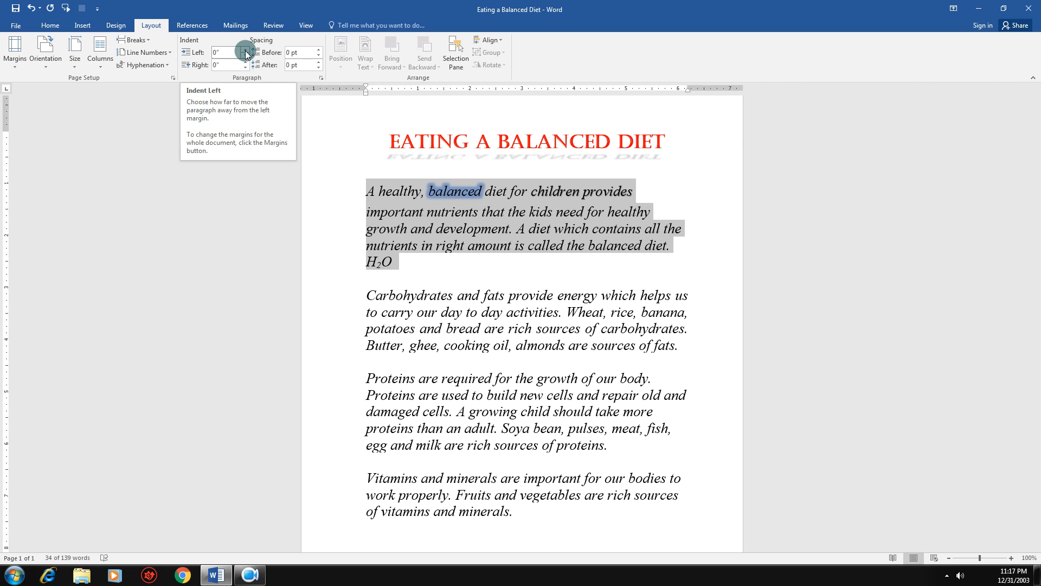
left_click(246, 51)
left_click(246, 51)
left_click(245, 50)
left_click(246, 50)
left_click(245, 51)
left_click(245, 50)
left_click(246, 51)
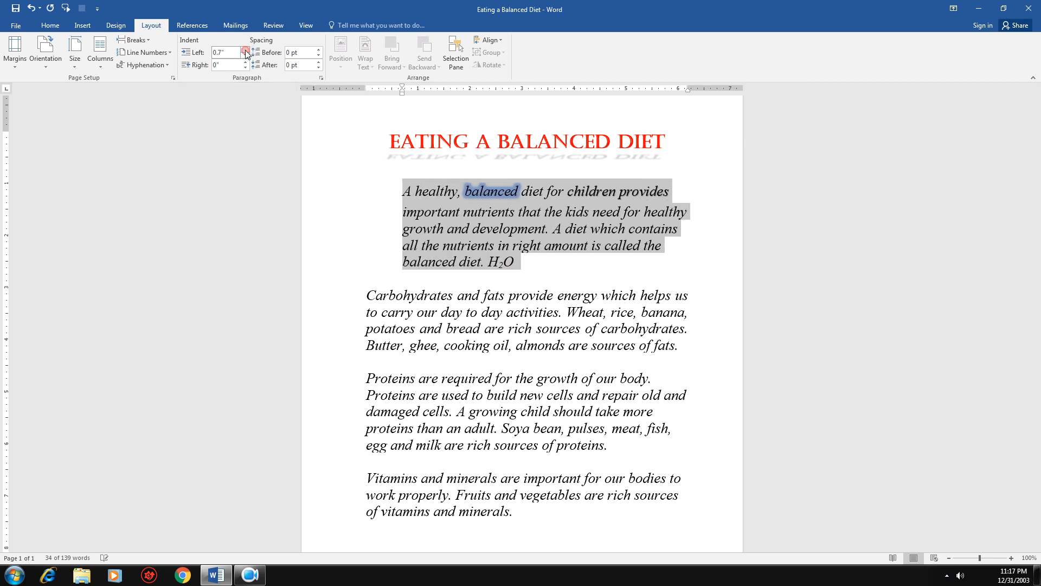
left_click(245, 50)
left_click(246, 50)
left_click(246, 50)
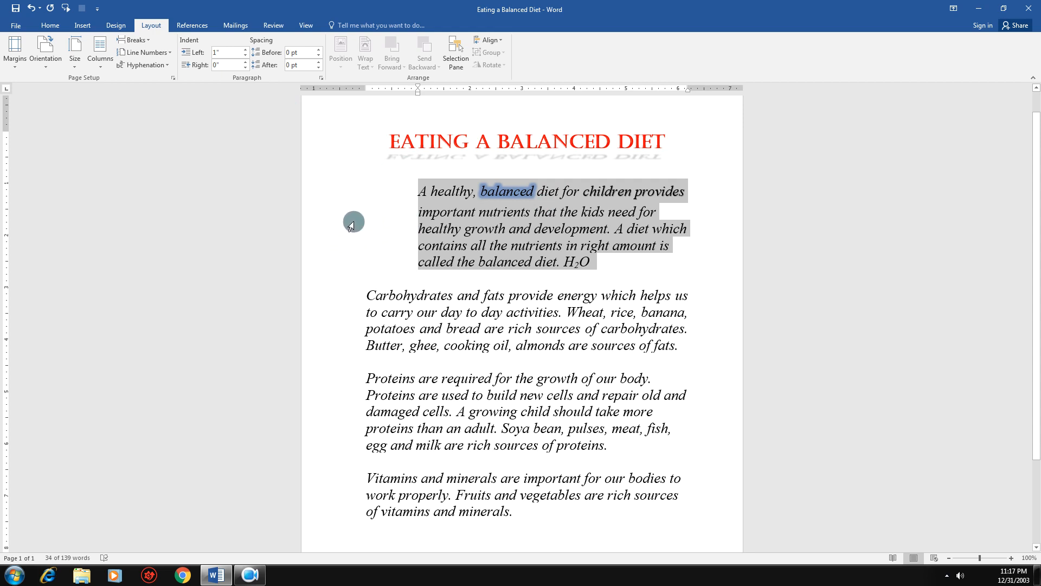
- Return the first body paragraph's left indent to 0"
left_click(245, 55)
left_click(245, 55)
left_click(244, 55)
left_click(244, 56)
left_click(245, 56)
left_click(244, 56)
left_click(245, 55)
left_click(245, 56)
left_click(244, 55)
left_click(244, 56)
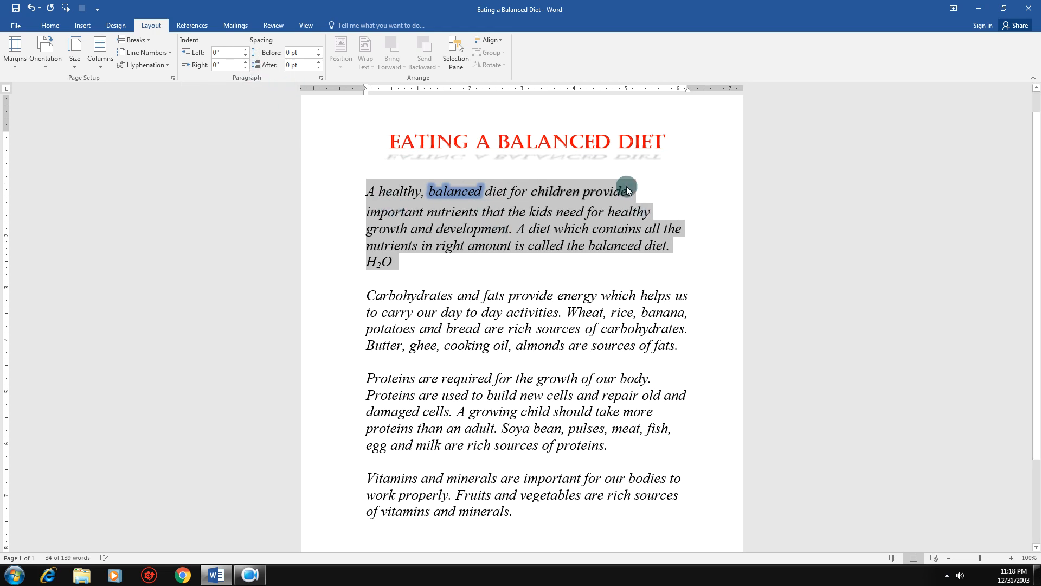
- Set the right indent of the first body paragraph to 2.1"
left_click(246, 63)
left_click(246, 62)
left_click(247, 62)
left_click(246, 62)
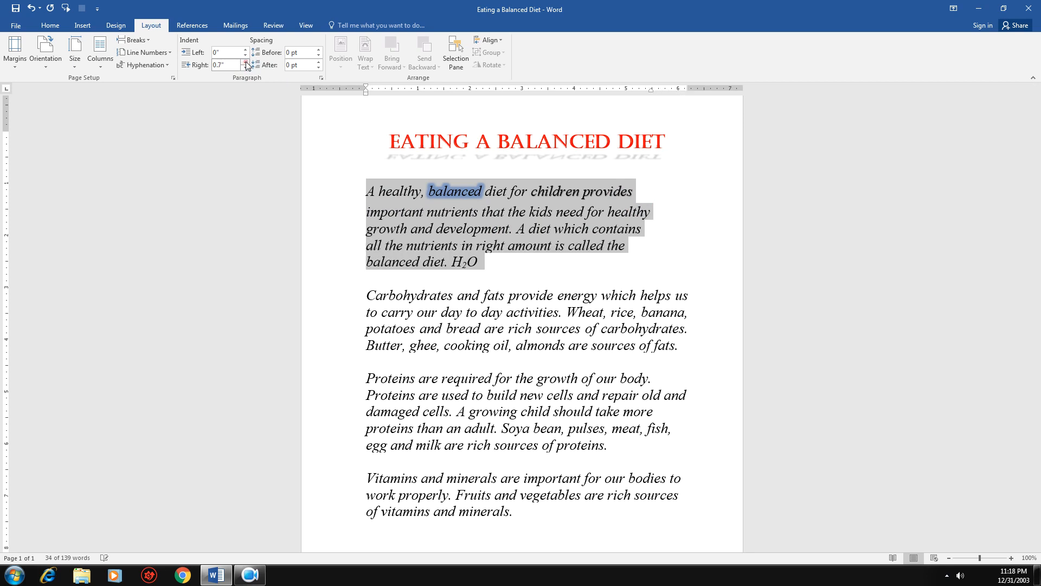
left_click(246, 62)
left_click(246, 62)
left_click(246, 62)
left_click(247, 63)
left_click(247, 62)
left_click(246, 62)
left_click(247, 62)
left_click(246, 62)
left_click(246, 62)
left_click(247, 63)
left_click(247, 62)
left_click(246, 62)
left_click(246, 63)
left_click(247, 62)
left_click(247, 62)
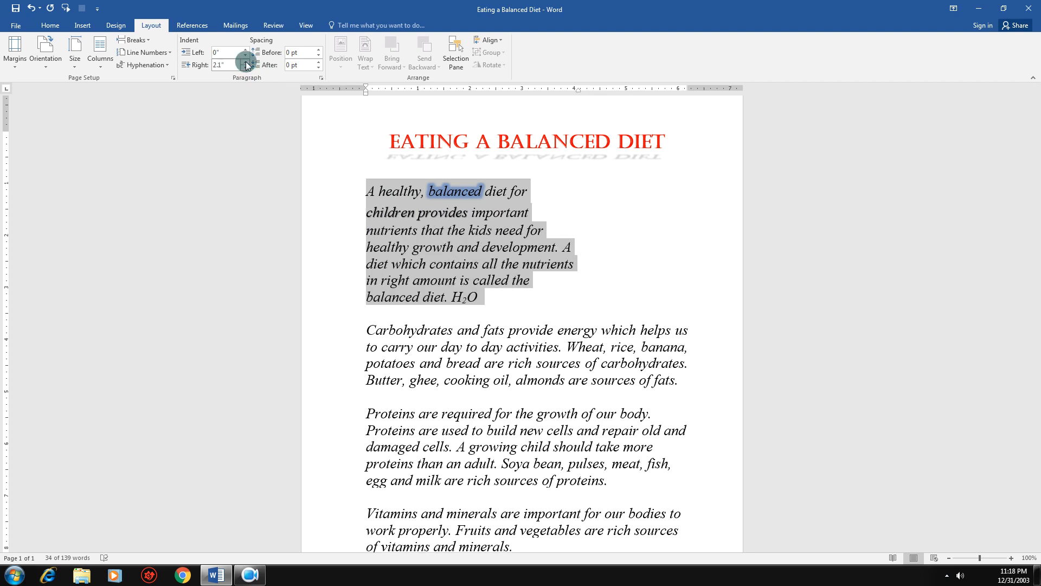
- Return the first body paragraph's right indent to 0"
left_click(246, 68)
left_click(245, 68)
left_click(245, 68)
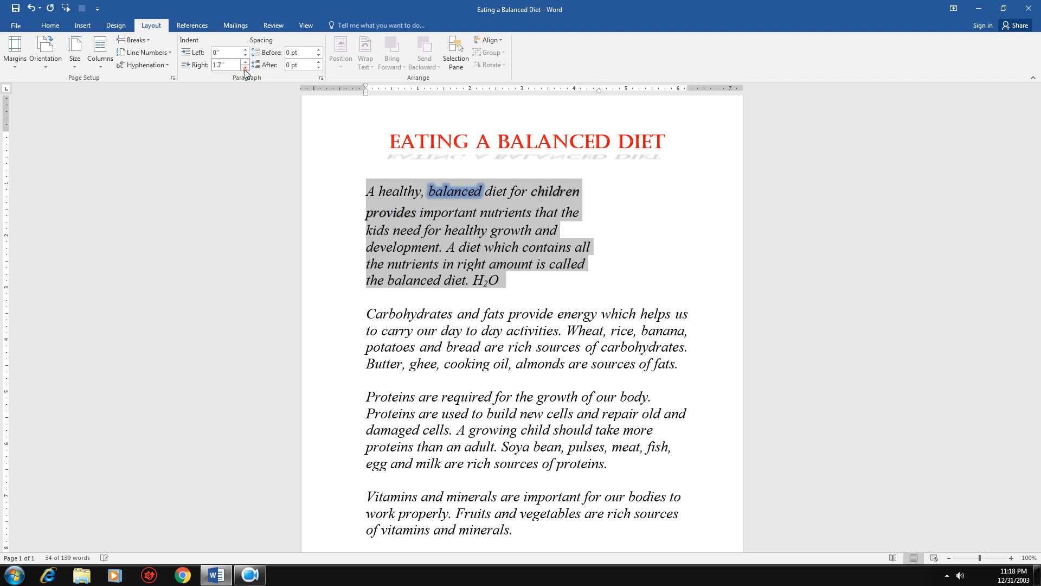
left_click(246, 69)
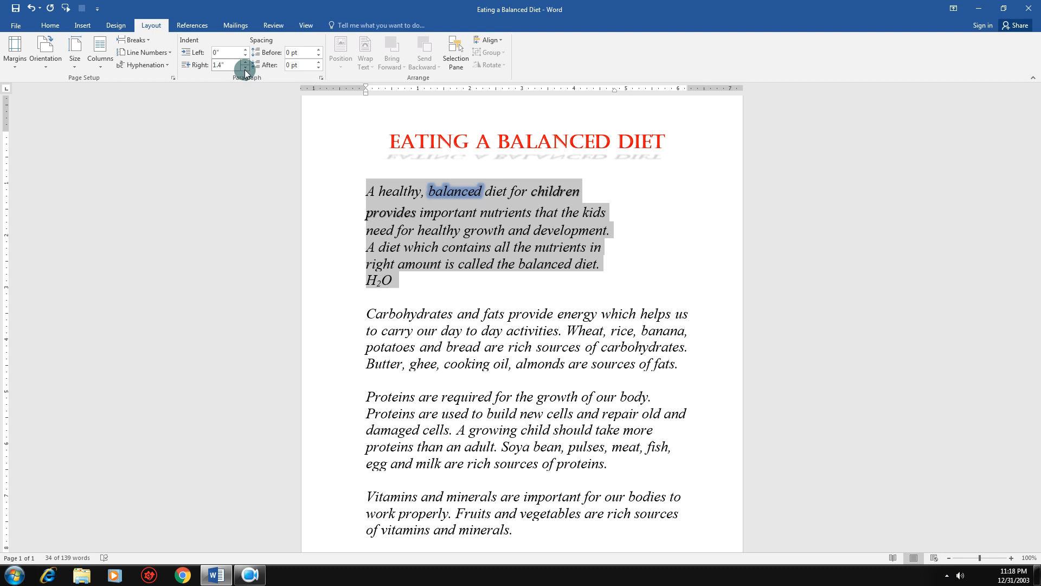
left_click(245, 69)
left_click(245, 68)
left_click(245, 68)
left_click(245, 69)
left_click(245, 68)
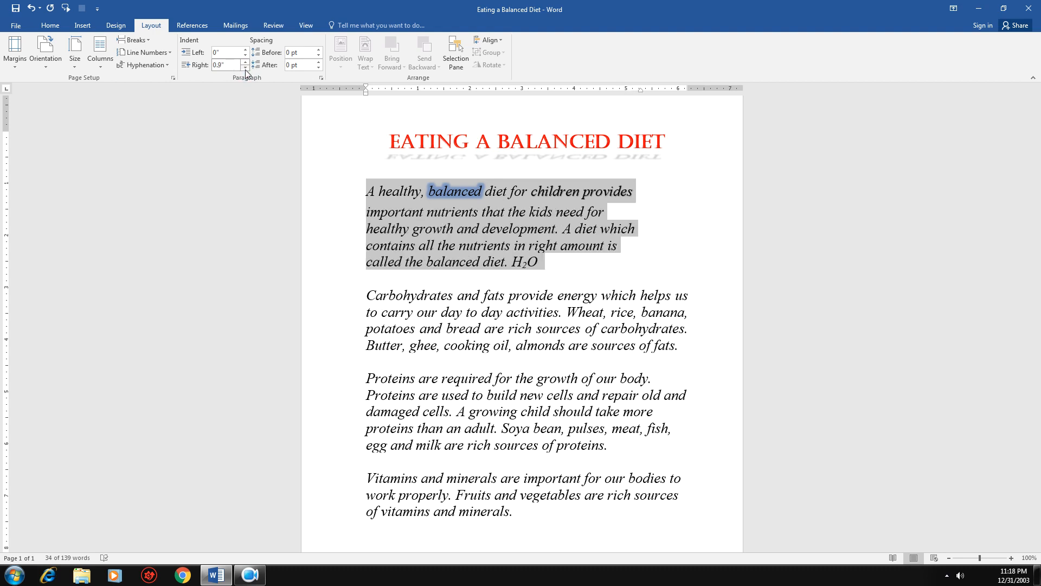
left_click(245, 69)
left_click(245, 68)
left_click(245, 68)
left_click(246, 69)
left_click(246, 68)
left_click(245, 69)
left_click(246, 69)
left_click(245, 68)
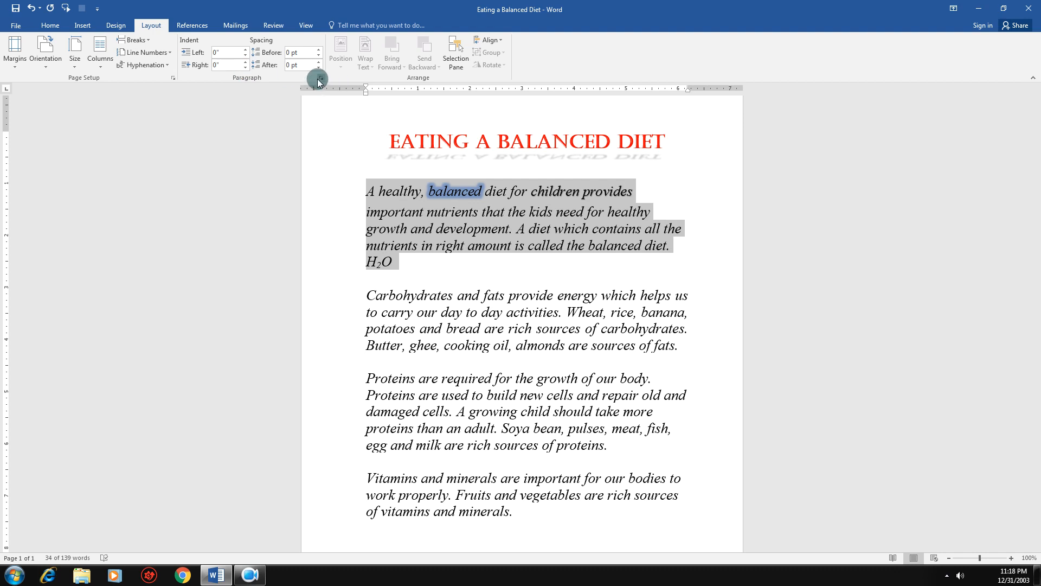
left_click(319, 80)
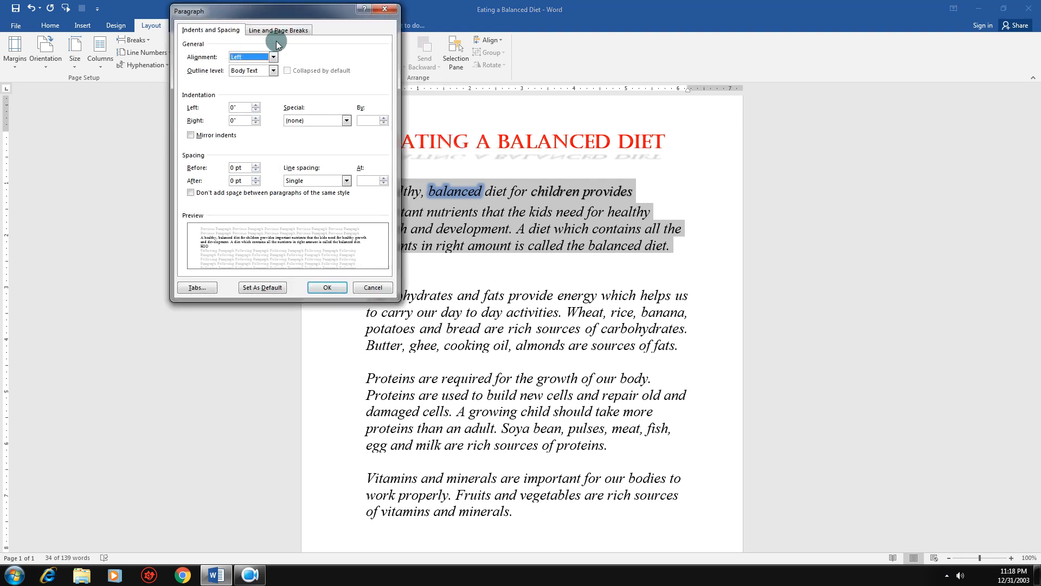
left_click_drag(275, 17, 281, 105)
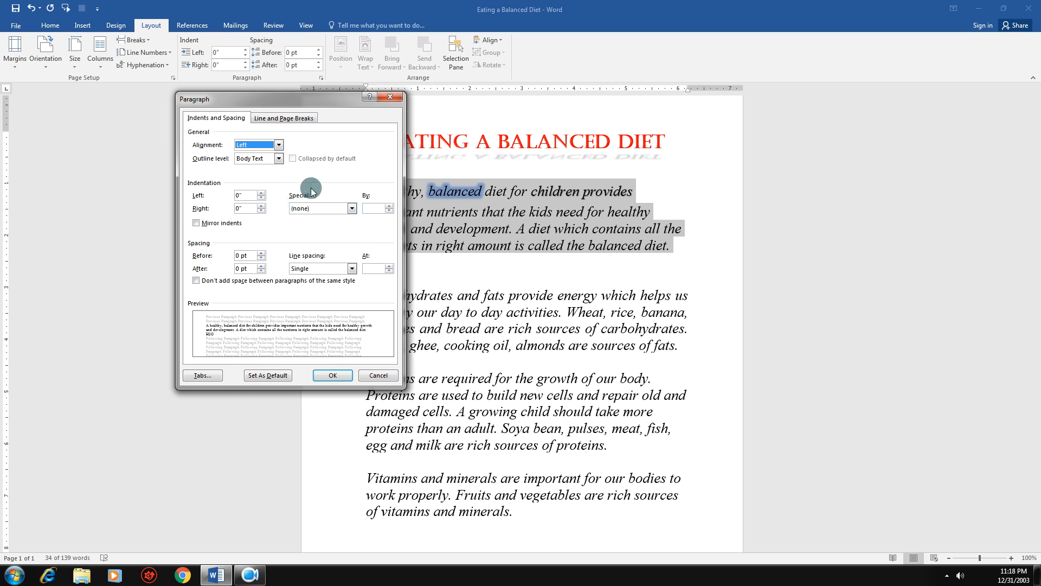
left_click(352, 209)
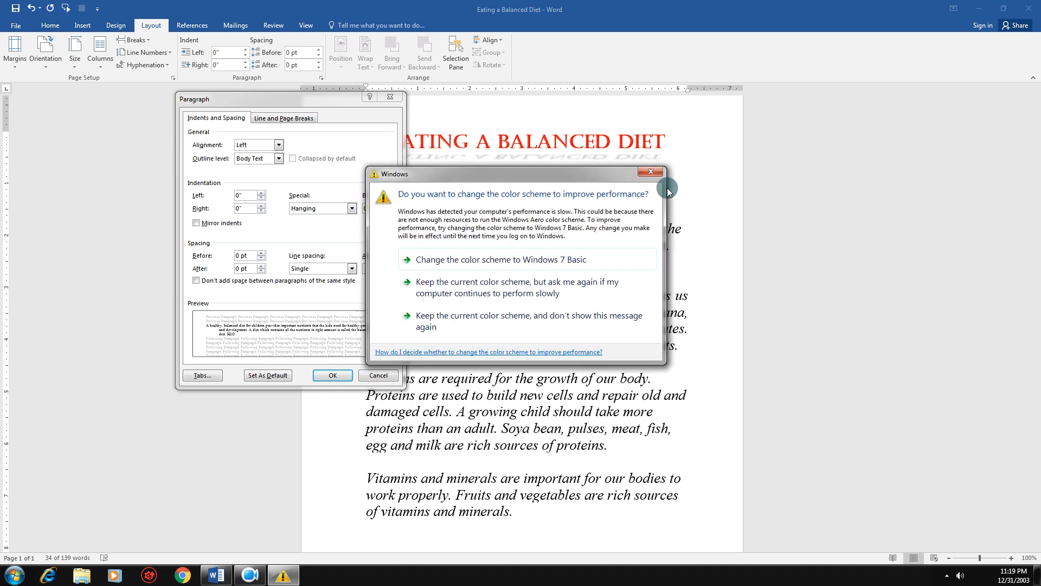
left_click(649, 173)
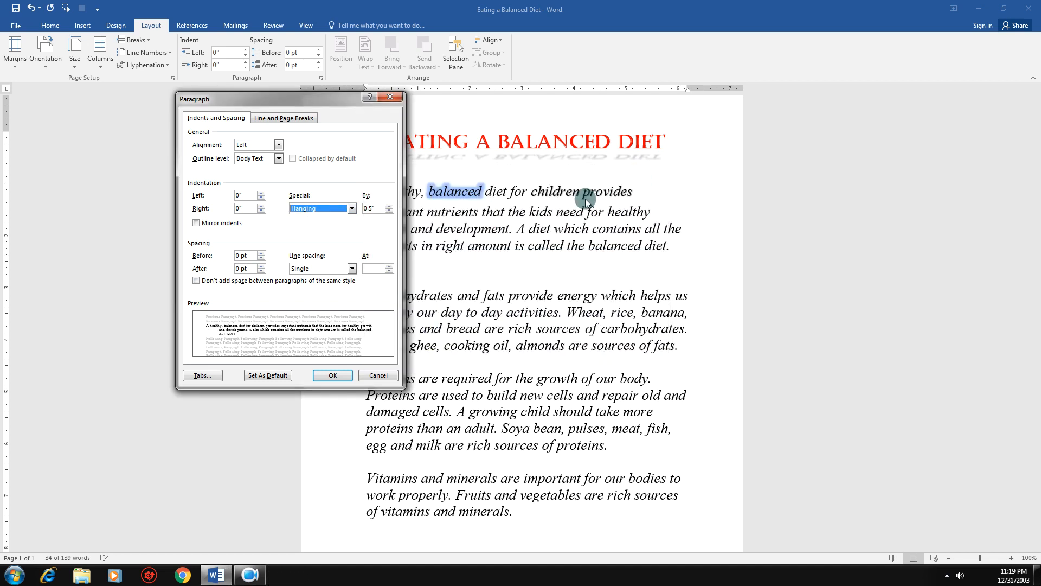
left_click(352, 208)
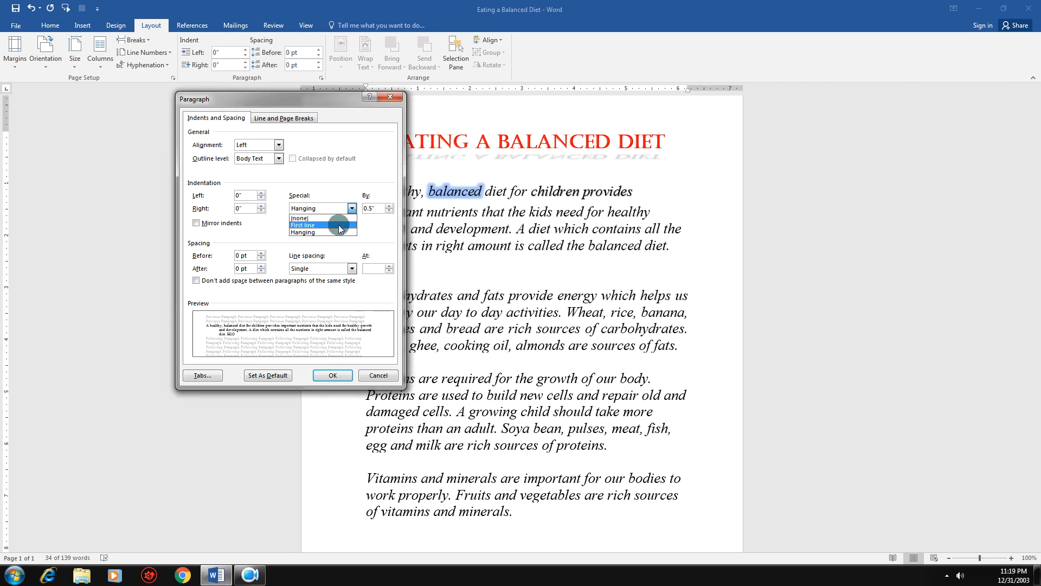
left_click(475, 216)
left_click(382, 375)
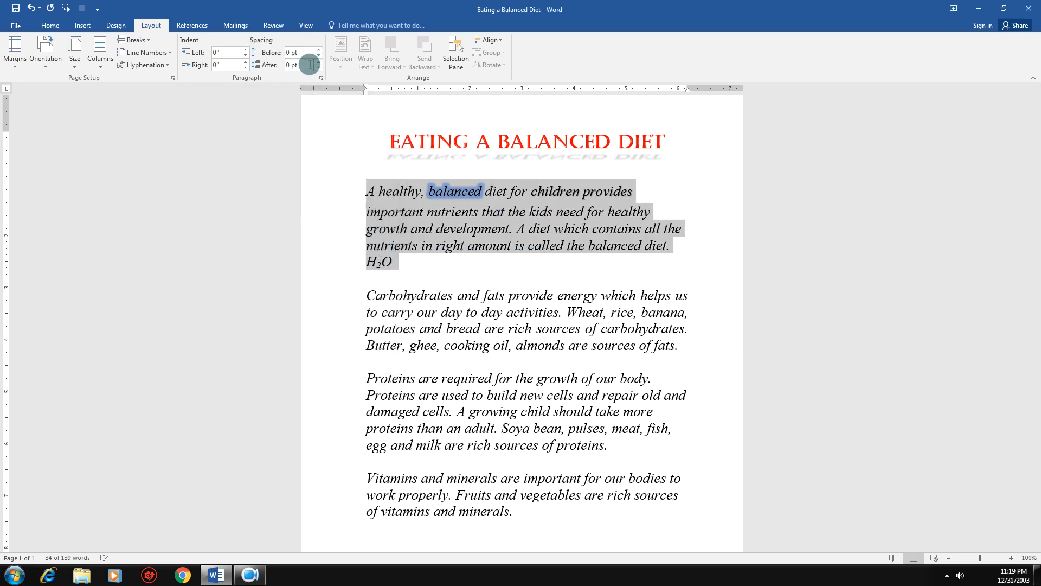
- Apply a First line special indent of 0.5" to the first body paragraph
left_click(322, 79)
left_click(341, 209)
left_click(328, 222)
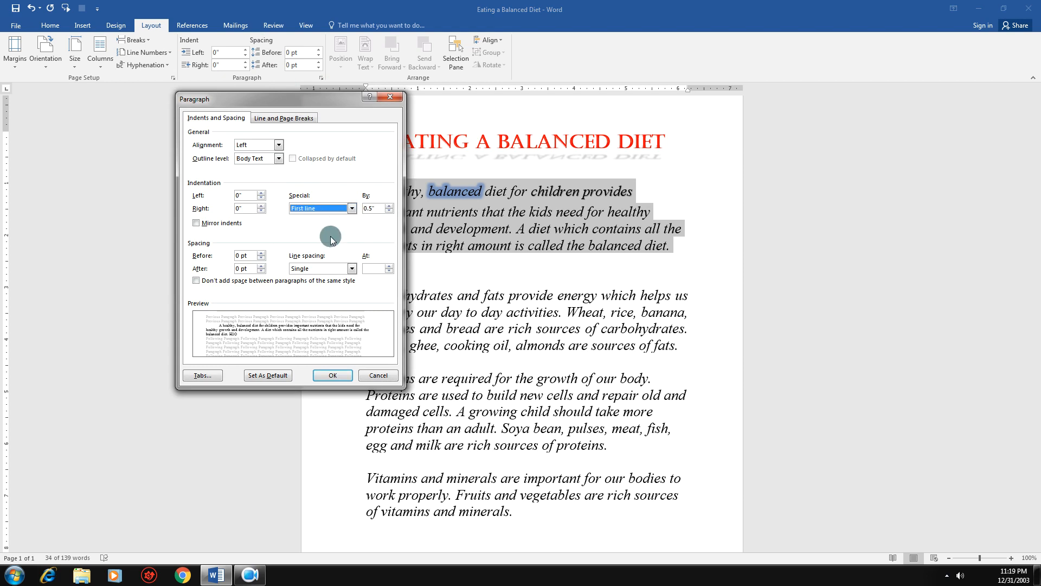
left_click(350, 375)
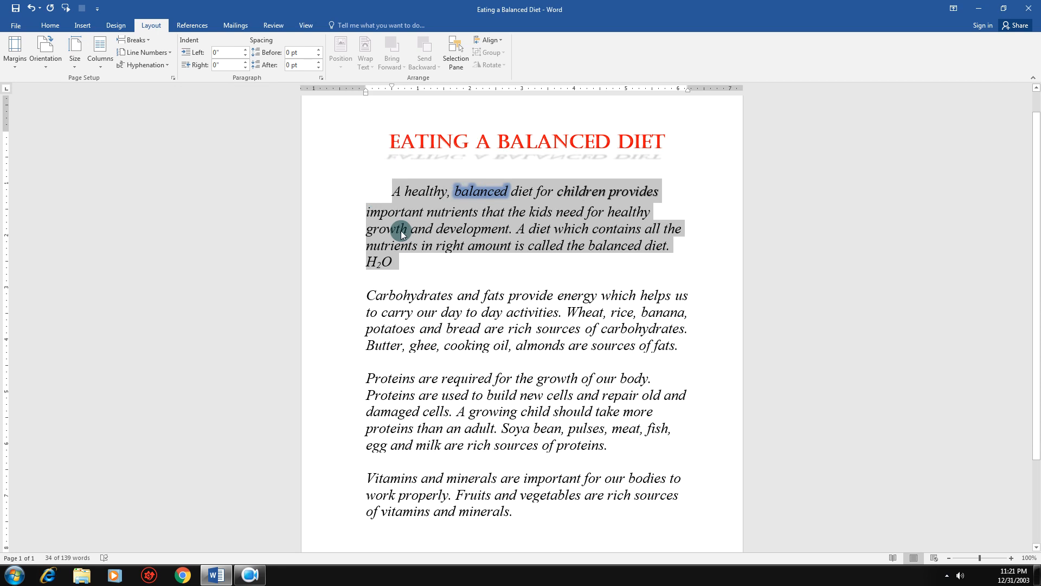
left_click(249, 577)
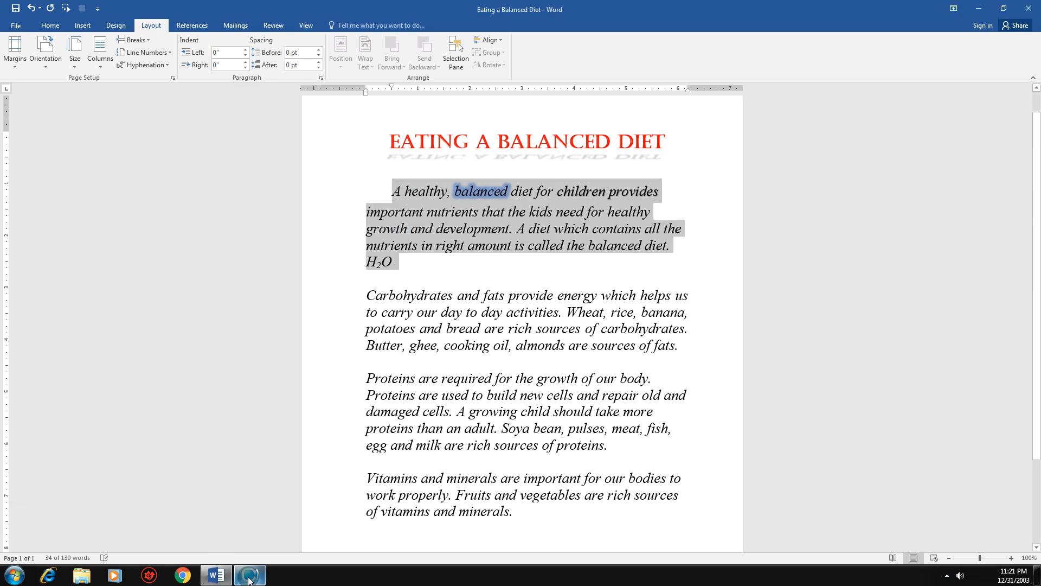
- Choose First line as the special indentation for the paragraph beginning "Carbohydrates and fats"
double_click(365, 308)
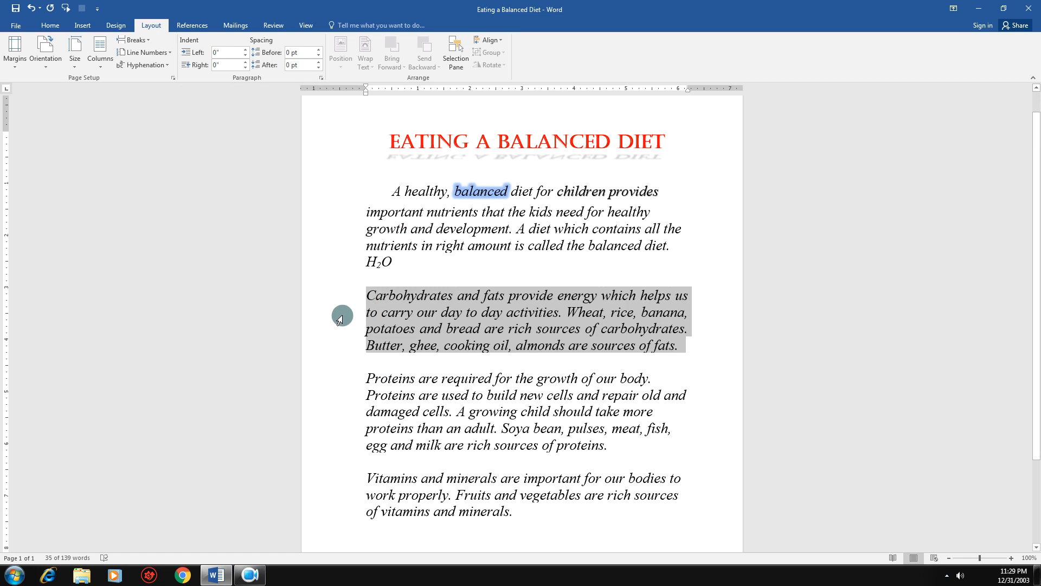
left_click(321, 78)
left_click(347, 208)
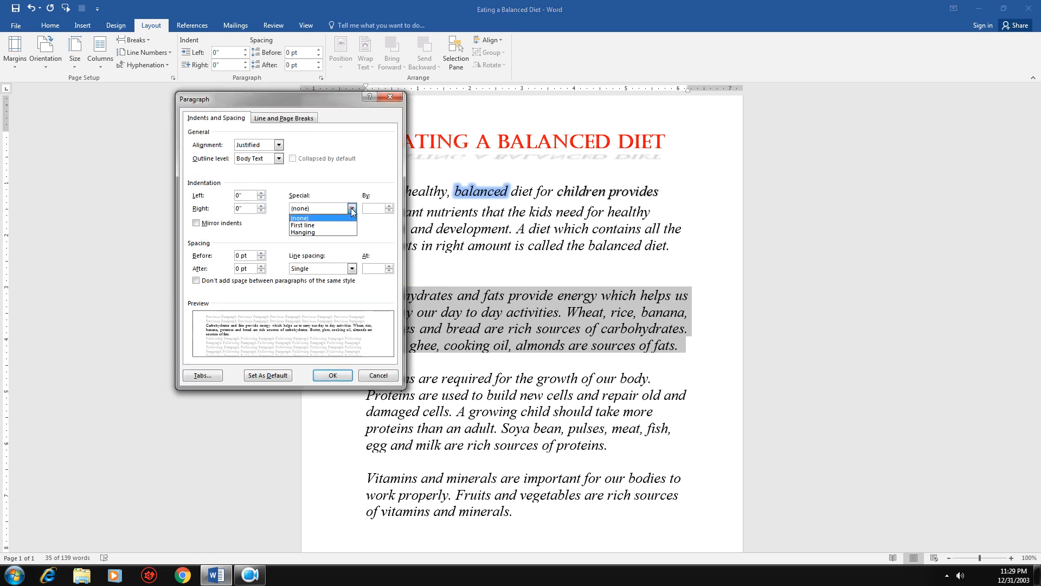
left_click(326, 225)
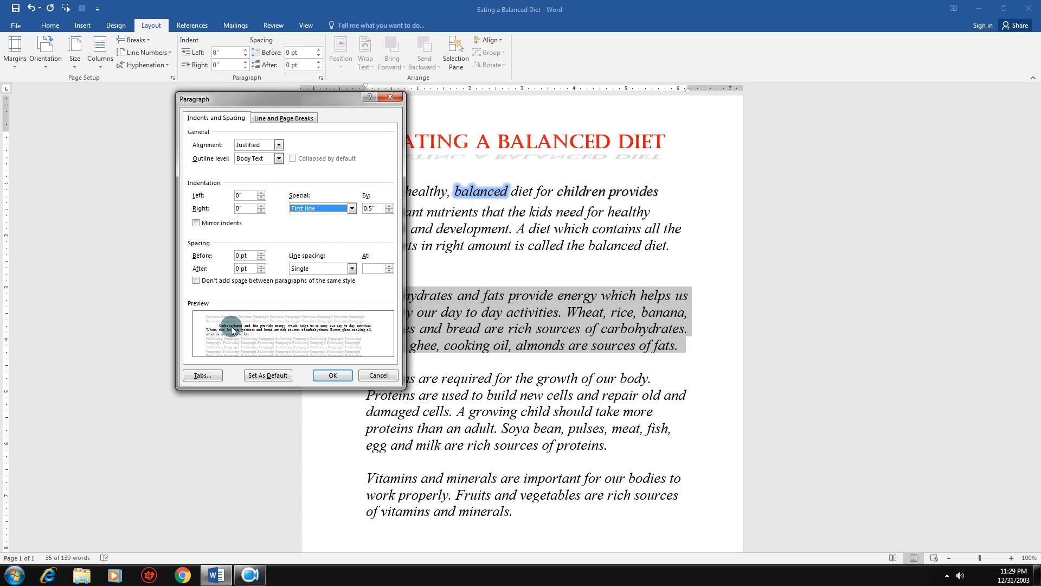
- Set the Carbohydrates paragraph's first-line indent distance to 1.3" and apply the paragraph settings
left_click(389, 206)
left_click(389, 206)
left_click(389, 206)
left_click(389, 207)
left_click(389, 206)
left_click(389, 206)
left_click(389, 207)
left_click(388, 207)
left_click(389, 207)
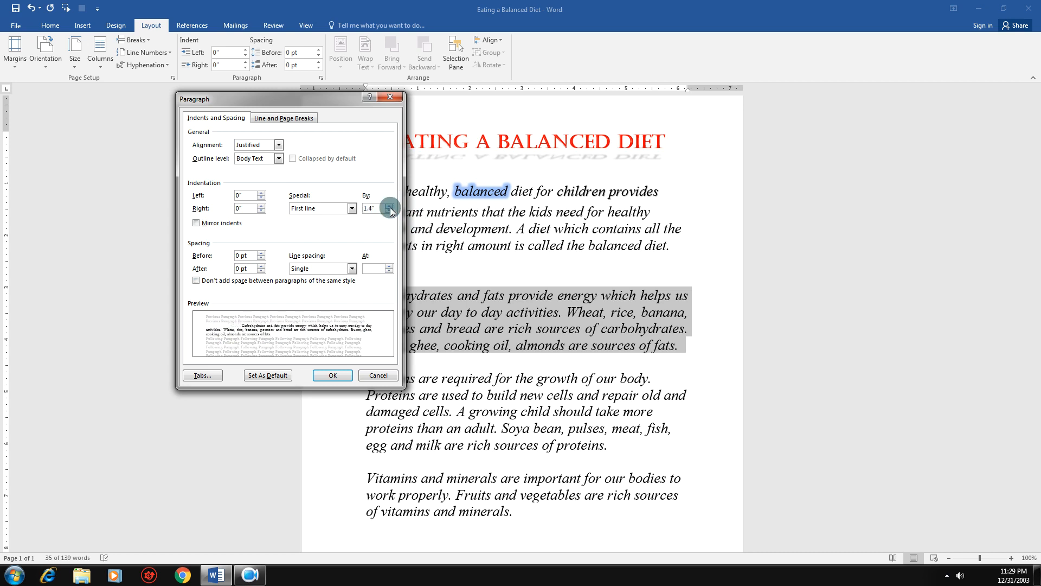
left_click(389, 210)
left_click(346, 367)
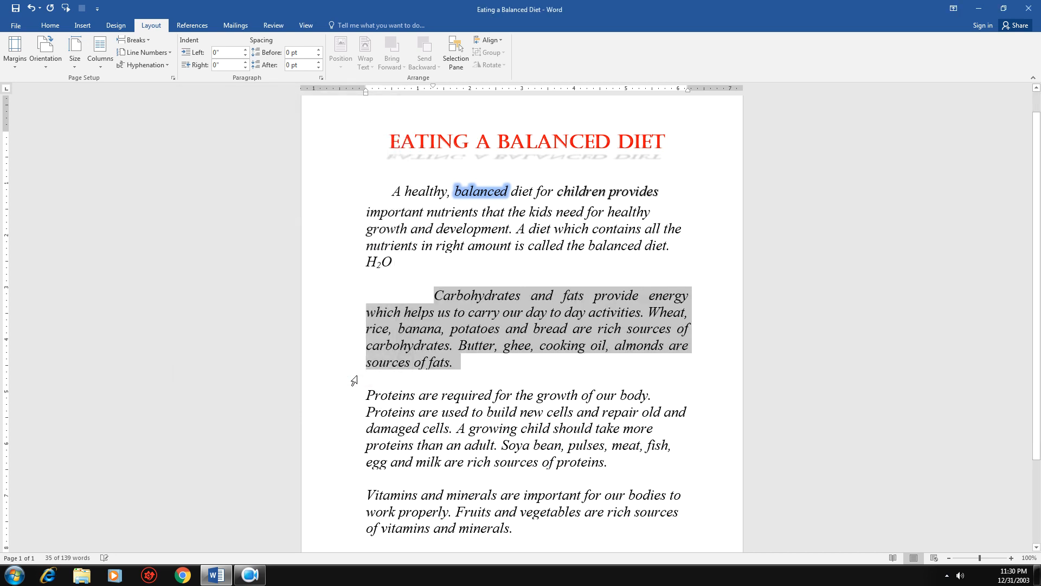
left_click(406, 274)
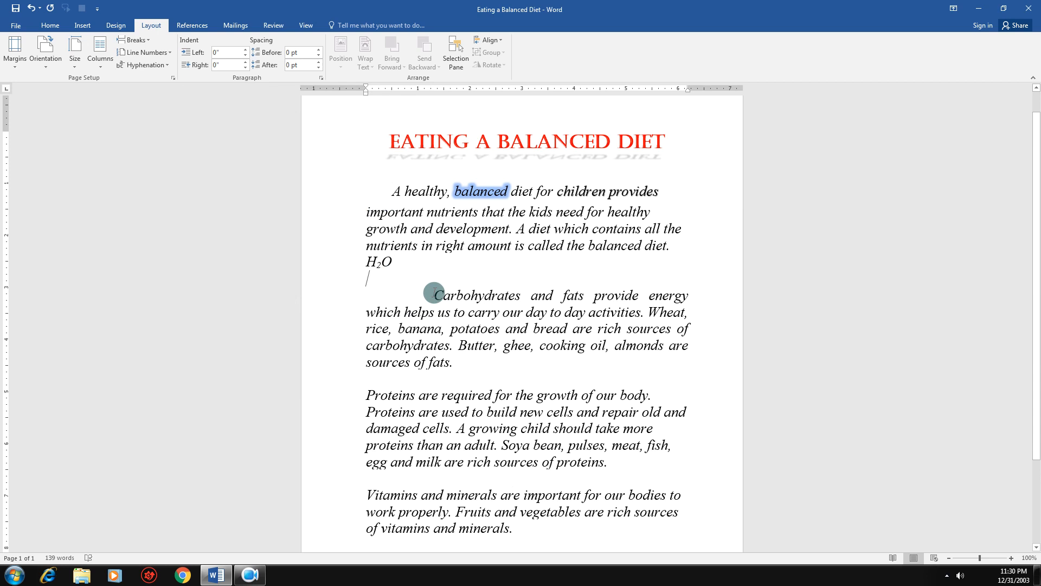
left_click_drag(434, 293, 464, 359)
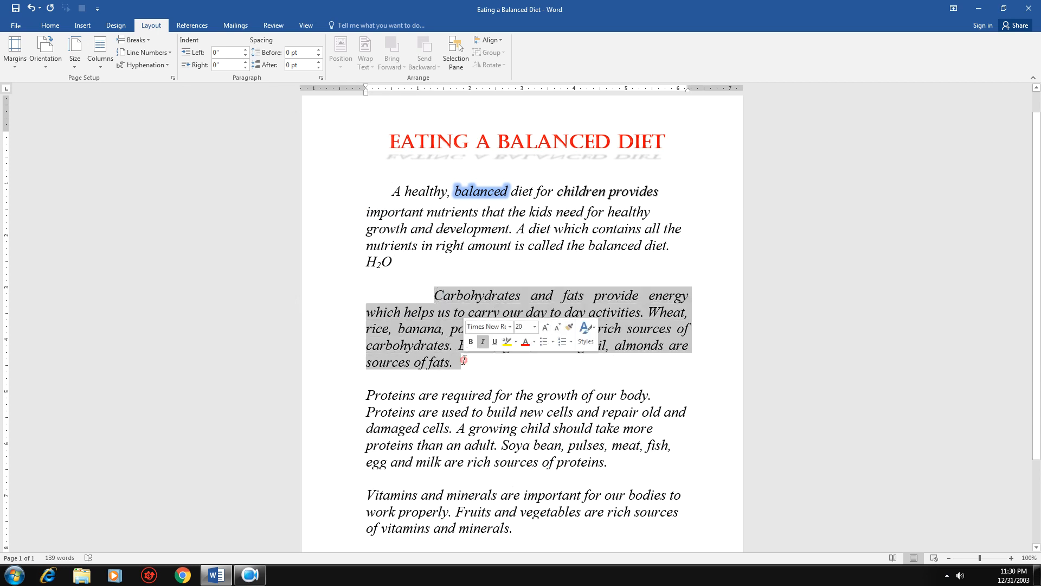
left_click(453, 361)
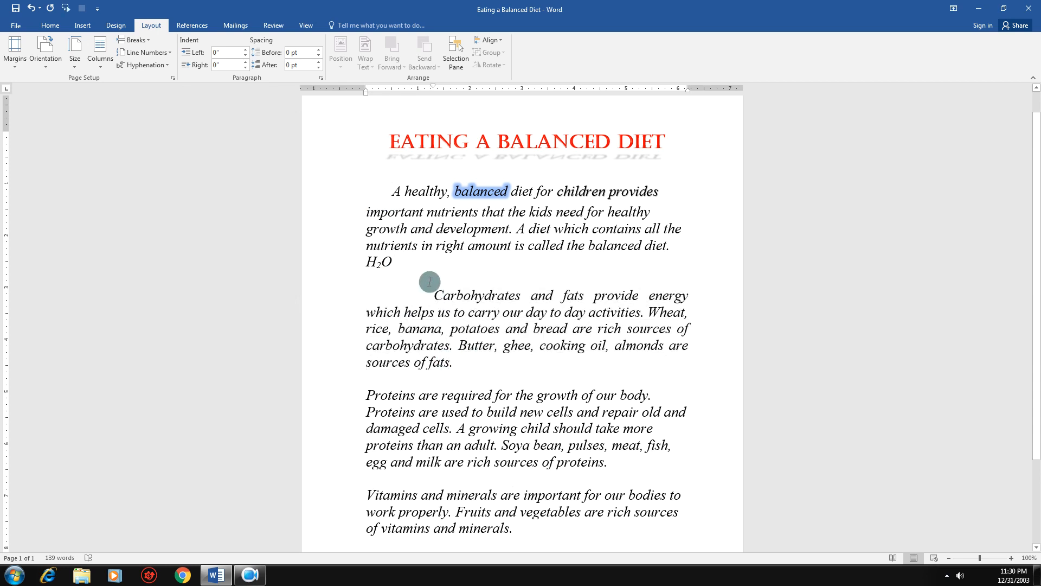
left_click_drag(434, 293, 460, 363)
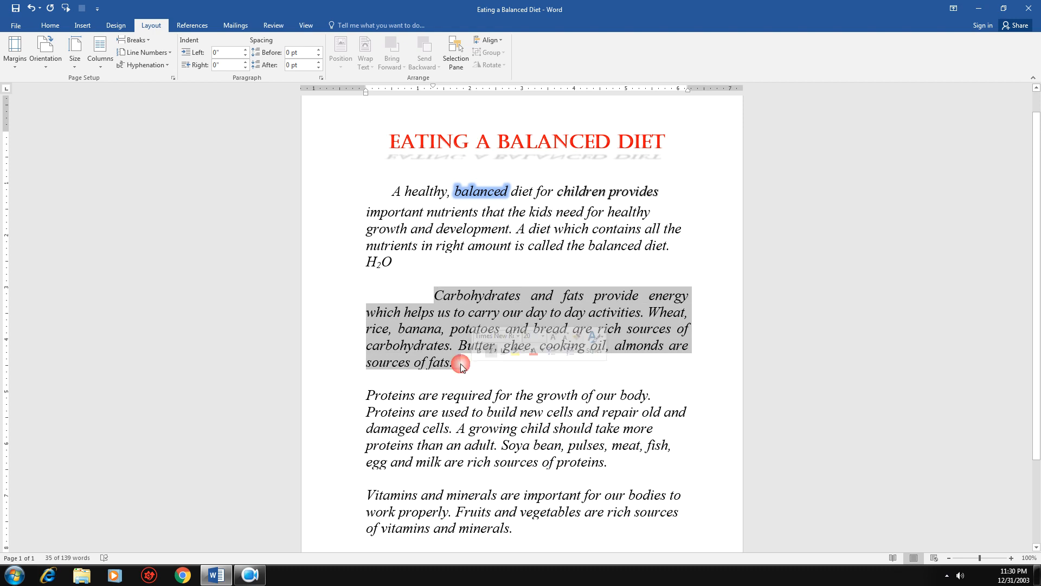
left_click_drag(392, 191, 422, 247)
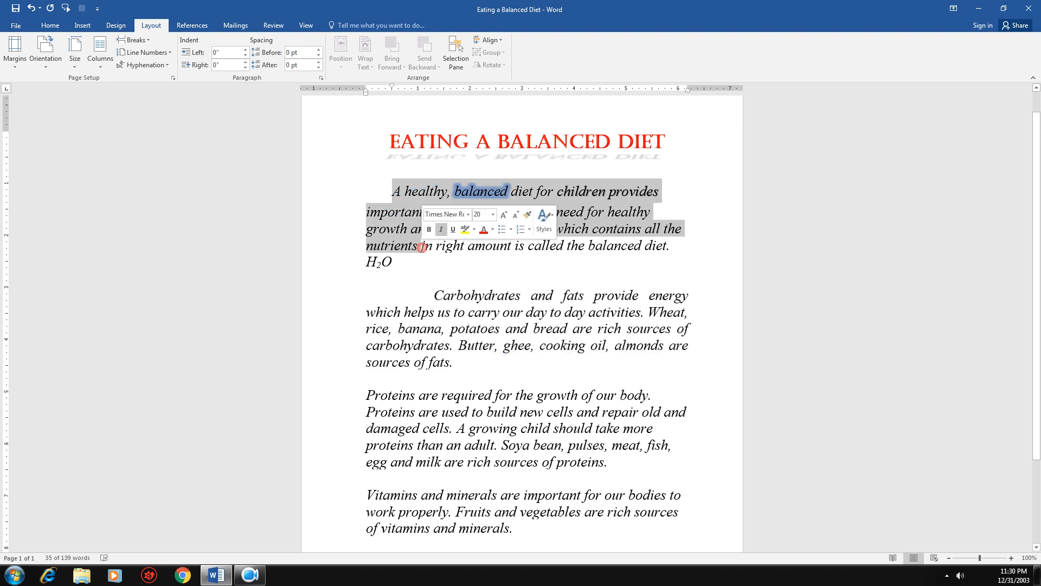
left_click(678, 251)
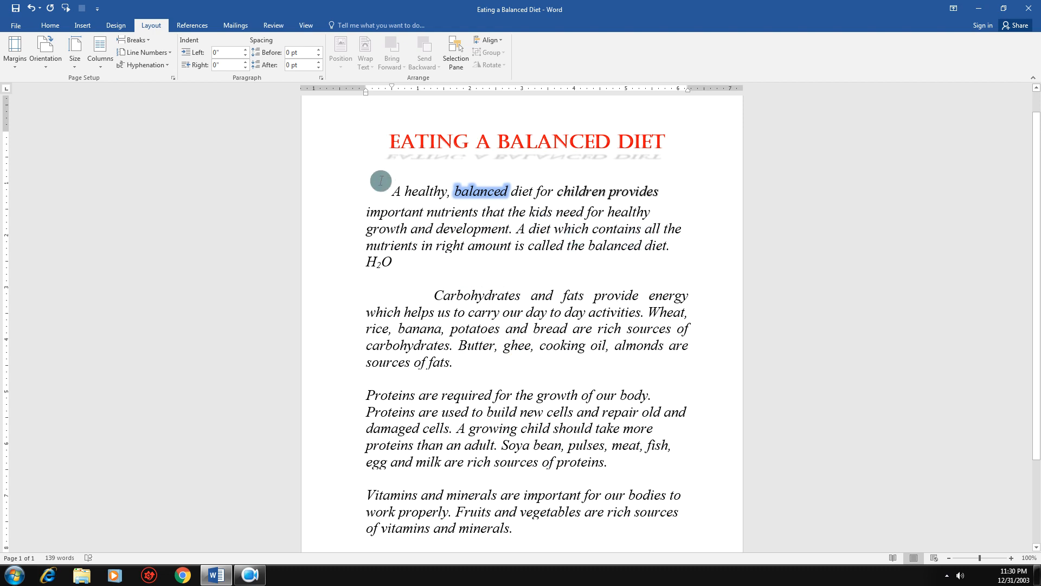